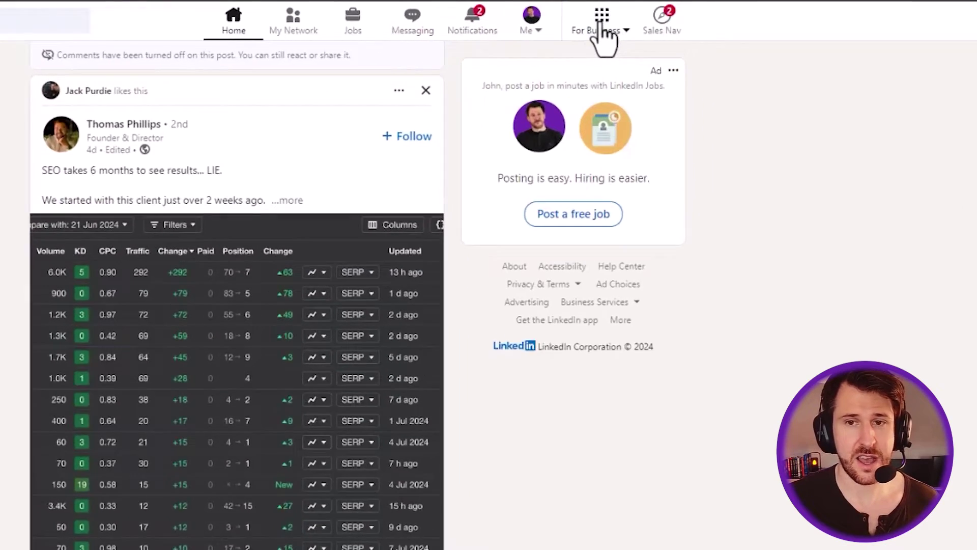
- Go from LinkedIn's For Business menu to Advertise in Campaign Manager
{"action": "left_click", "coordinate": [569, 25]}
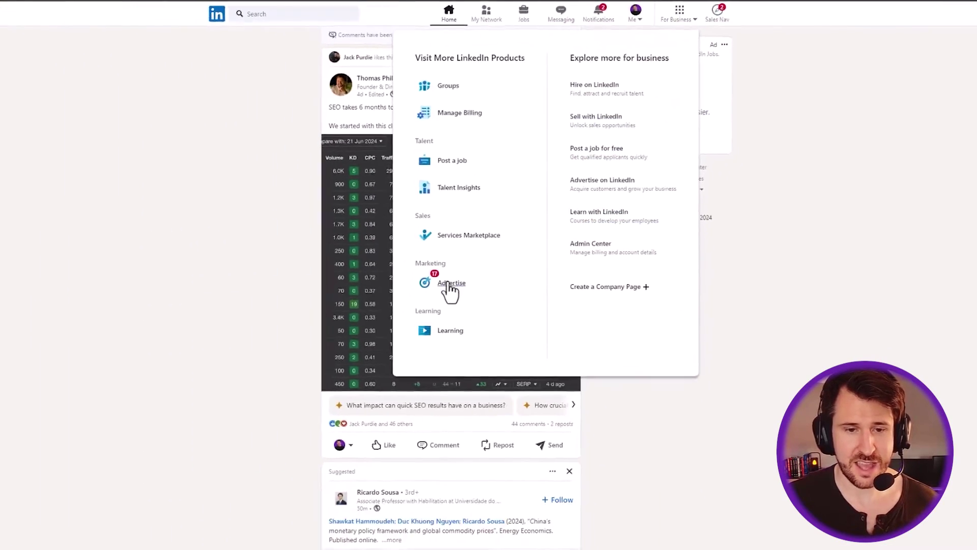
{"action": "left_click", "coordinate": [340, 369]}
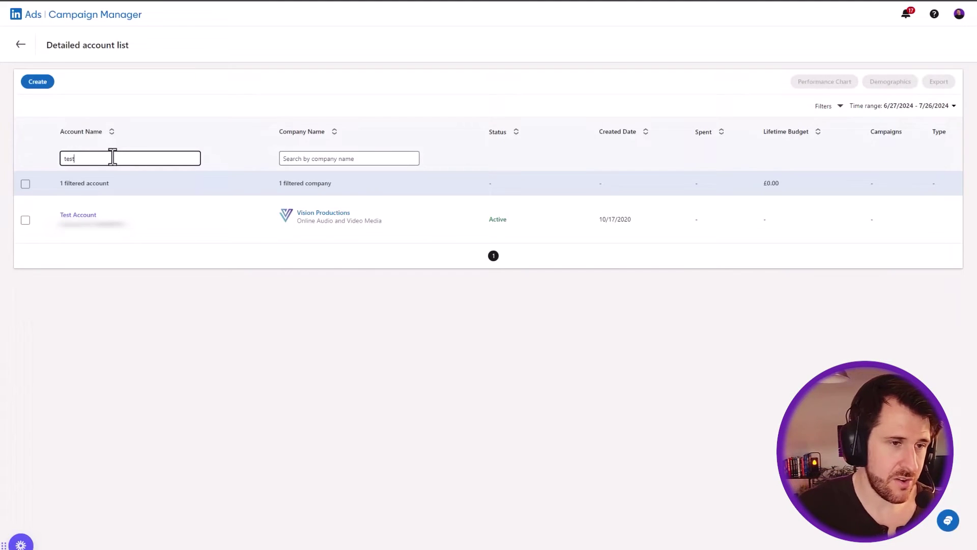
- Reach Test Account's Manage access page under Account settings, reviewing the role definitions
{"action": "left_click", "coordinate": [79, 216]}
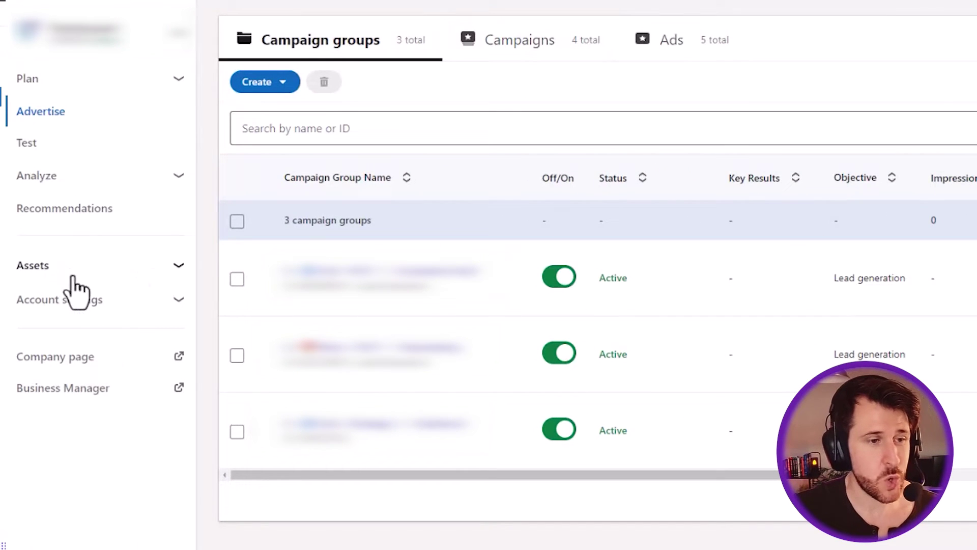
{"action": "left_click", "coordinate": [69, 306]}
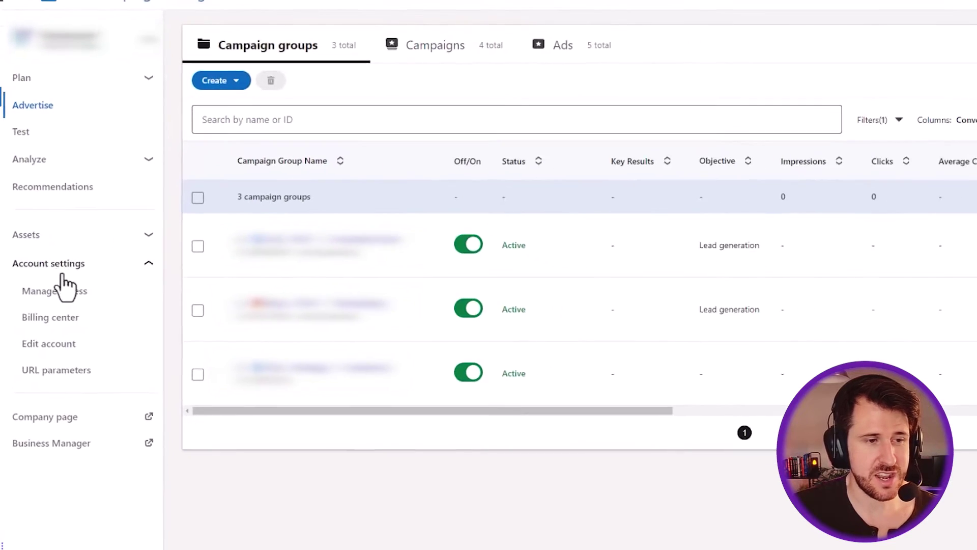
{"action": "left_click", "coordinate": [39, 239]}
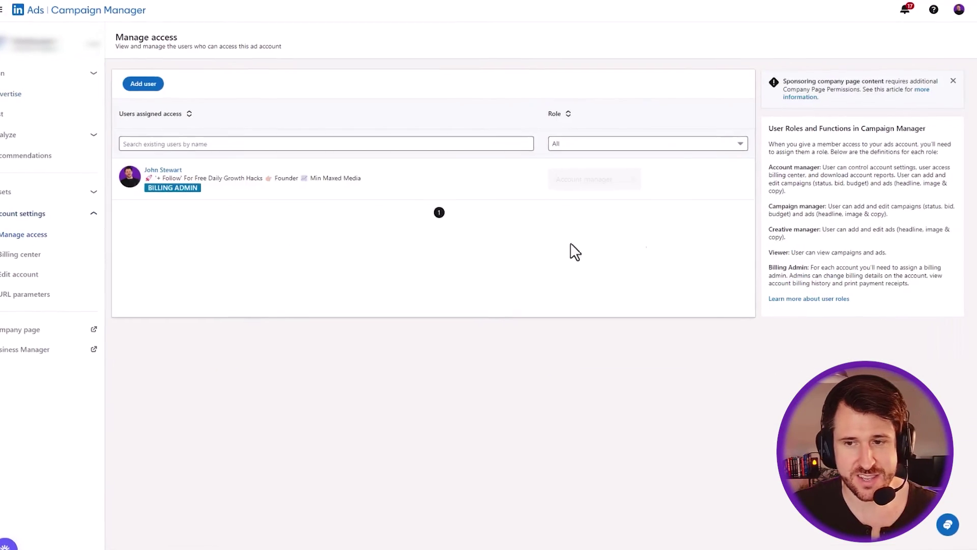
{"action": "left_click_drag", "start_coordinate": [745, 151], "coordinate": [875, 249]}
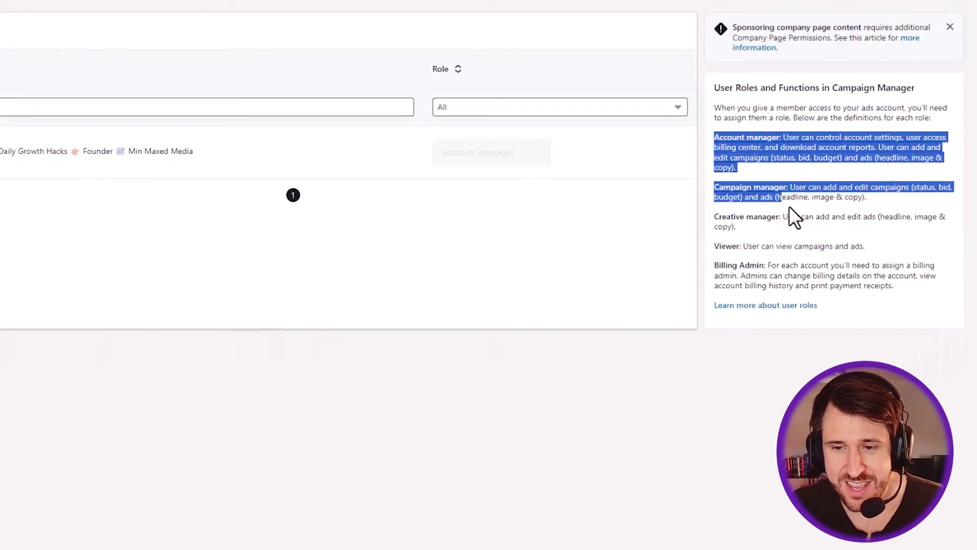
{"action": "left_click", "coordinate": [878, 257]}
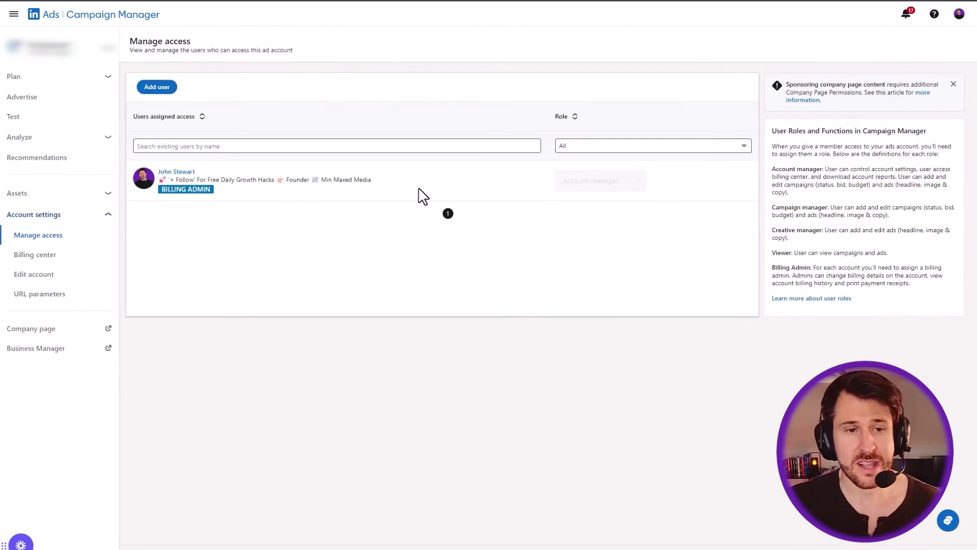
- Add the Tech Growth Marketing video editor as a Campaign manager user on the ad account
{"action": "left_click", "coordinate": [157, 87]}
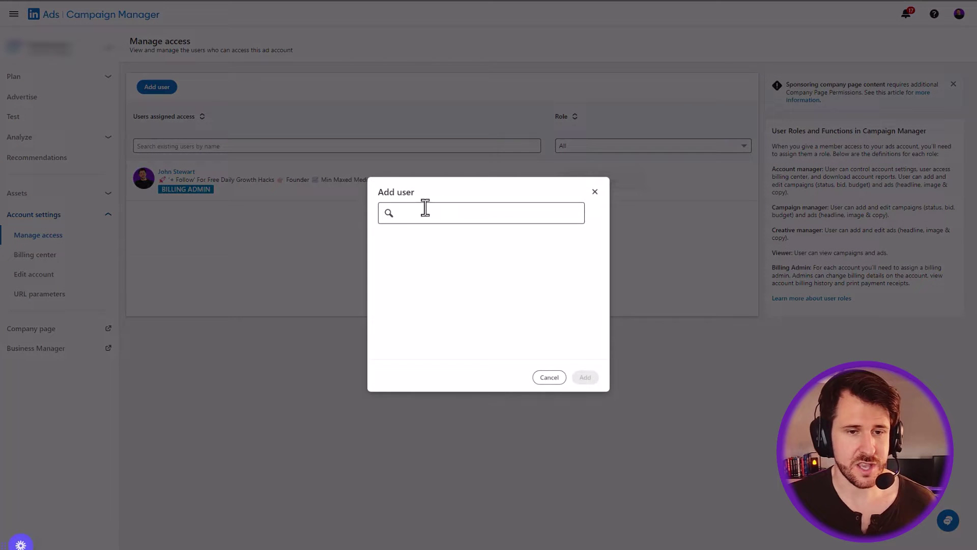
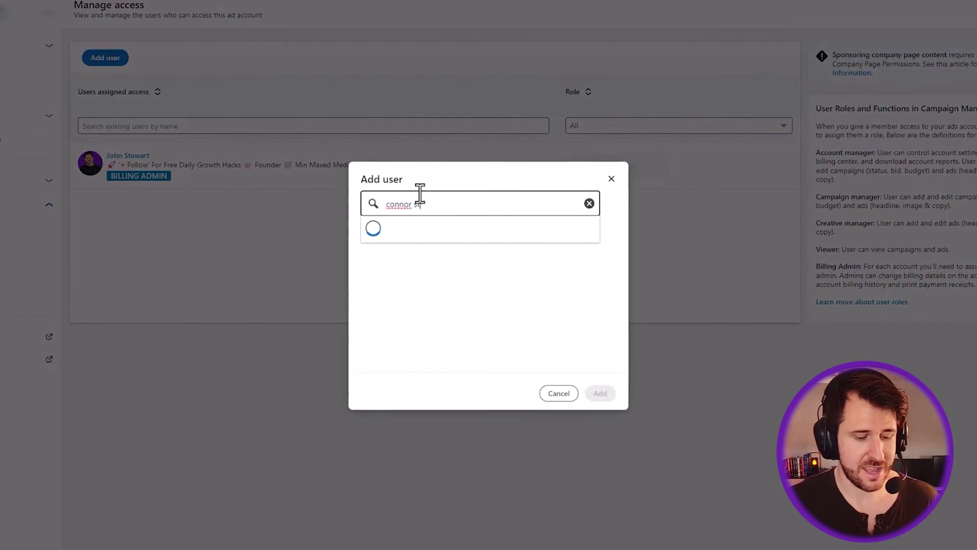
{"action": "left_click", "coordinate": [450, 235]}
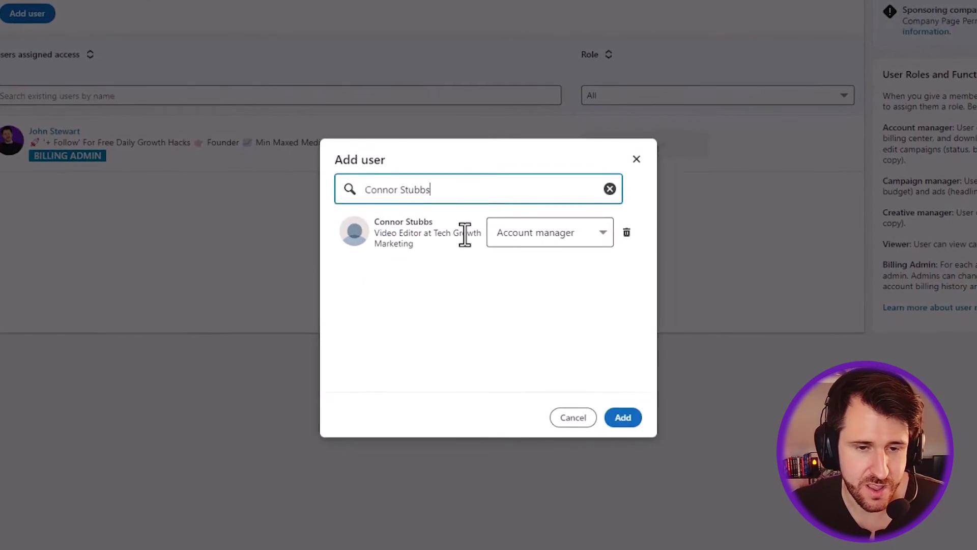
{"action": "left_click", "coordinate": [569, 232]}
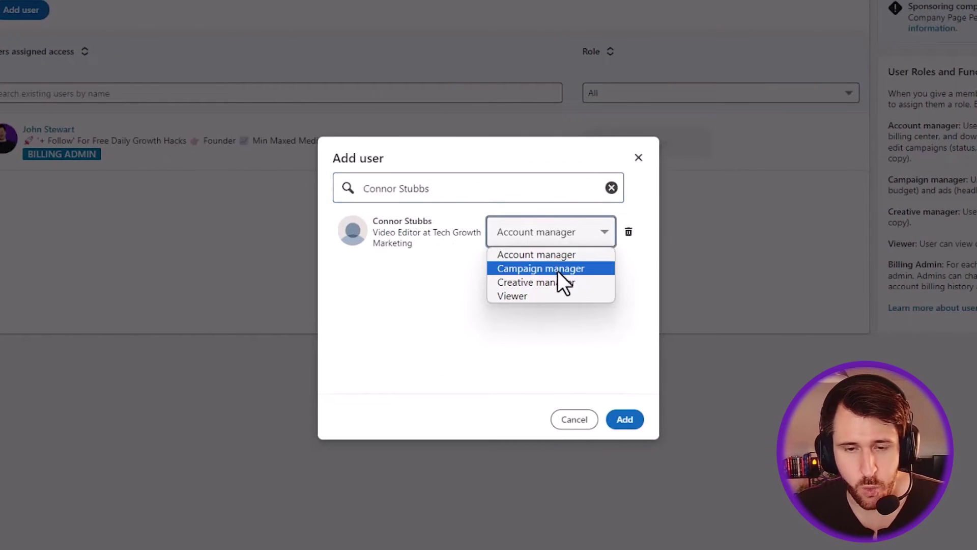
{"action": "left_click", "coordinate": [547, 253]}
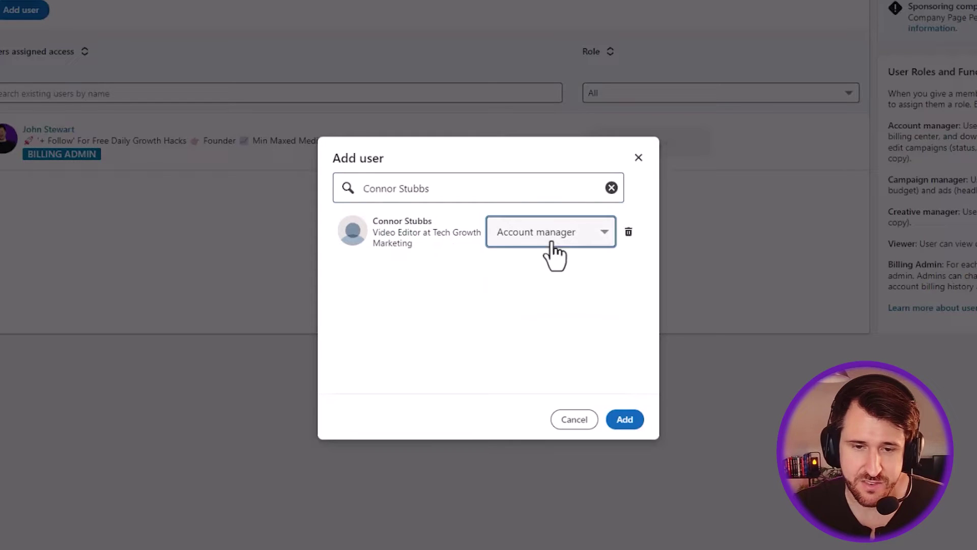
{"action": "left_click", "coordinate": [538, 269]}
{"action": "left_click", "coordinate": [564, 238]}
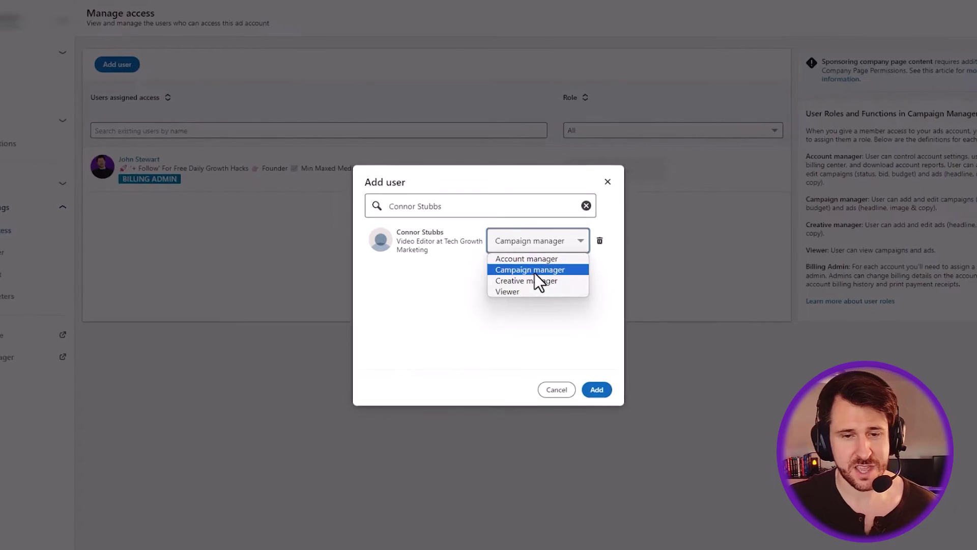
{"action": "left_click", "coordinate": [534, 272]}
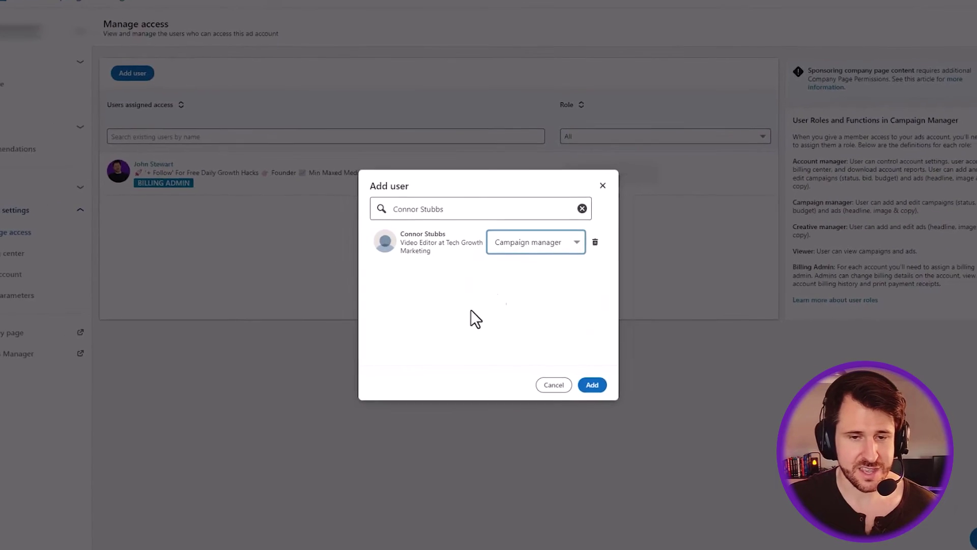
{"action": "left_click", "coordinate": [594, 382]}
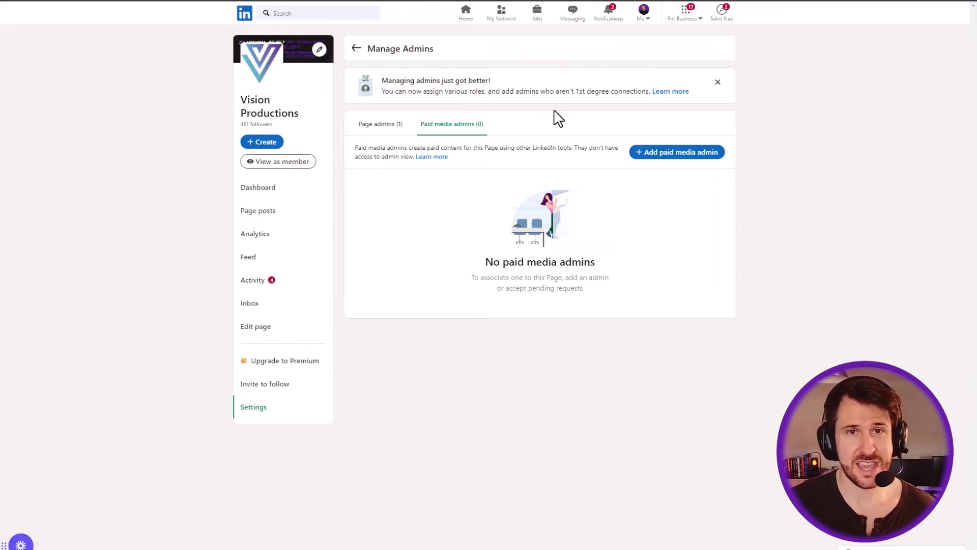
- Search LinkedIn for Vision Productions and go to its company page
{"action": "left_click", "coordinate": [298, 13]}
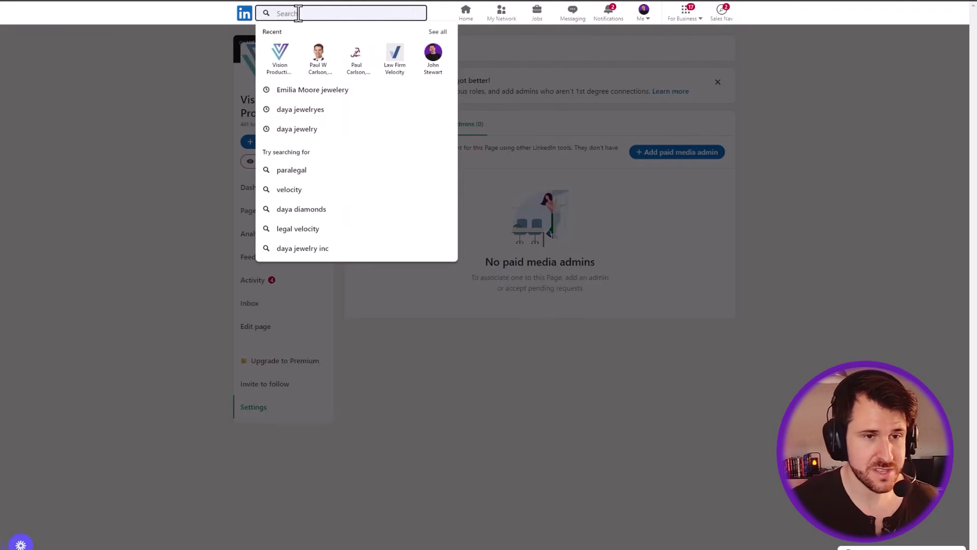
{"action": "left_click", "coordinate": [279, 60]}
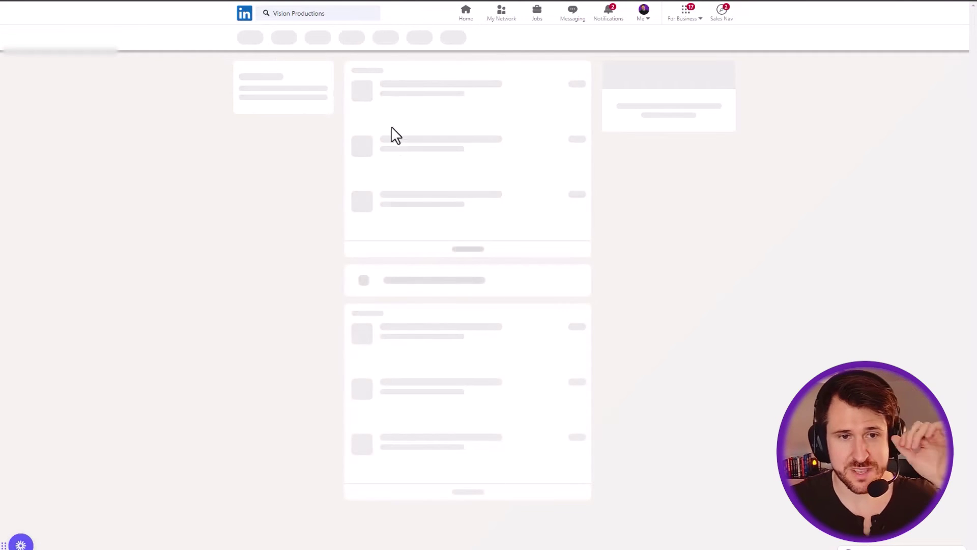
{"action": "left_click", "coordinate": [422, 89]}
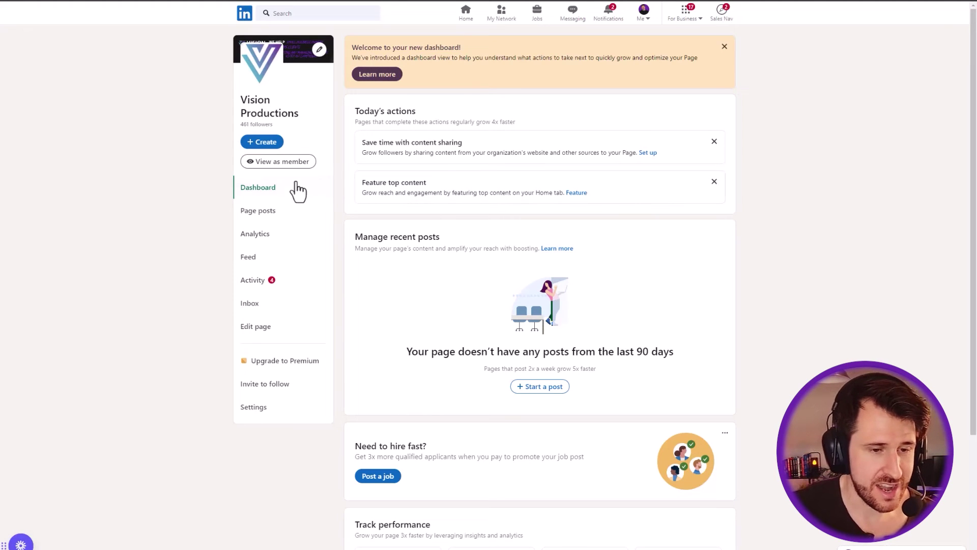
- Reach the page's Manage admins settings and show the empty Paid media admins list
{"action": "left_click", "coordinate": [259, 416]}
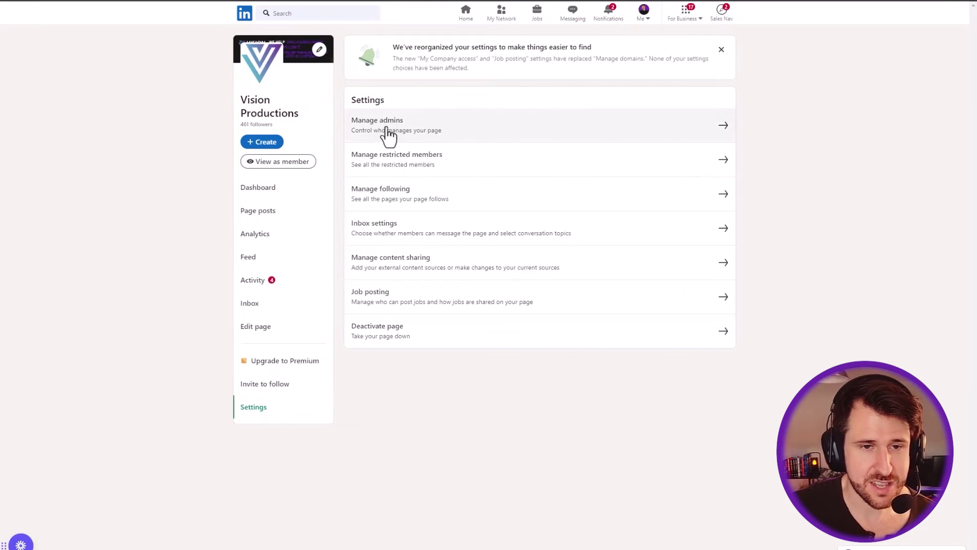
{"action": "left_click", "coordinate": [388, 136]}
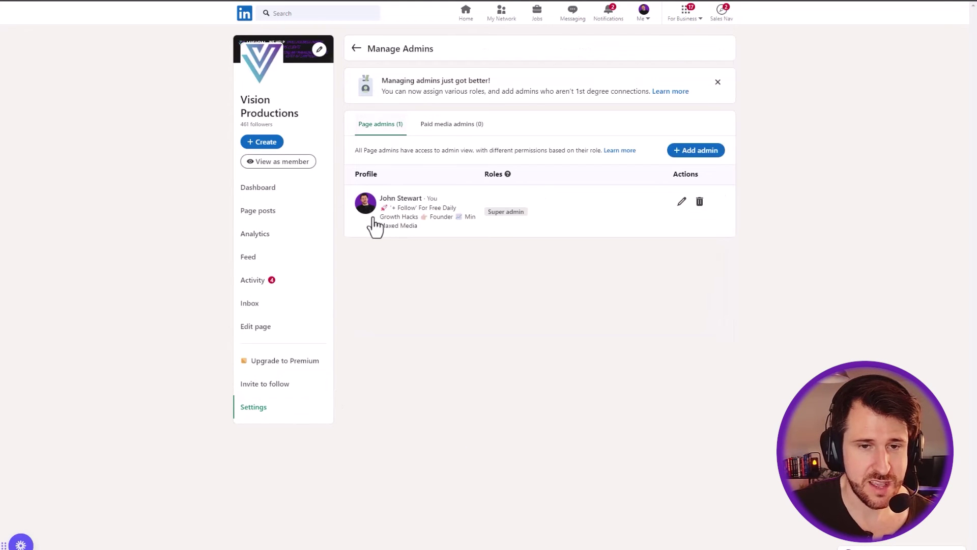
{"action": "left_click", "coordinate": [459, 136]}
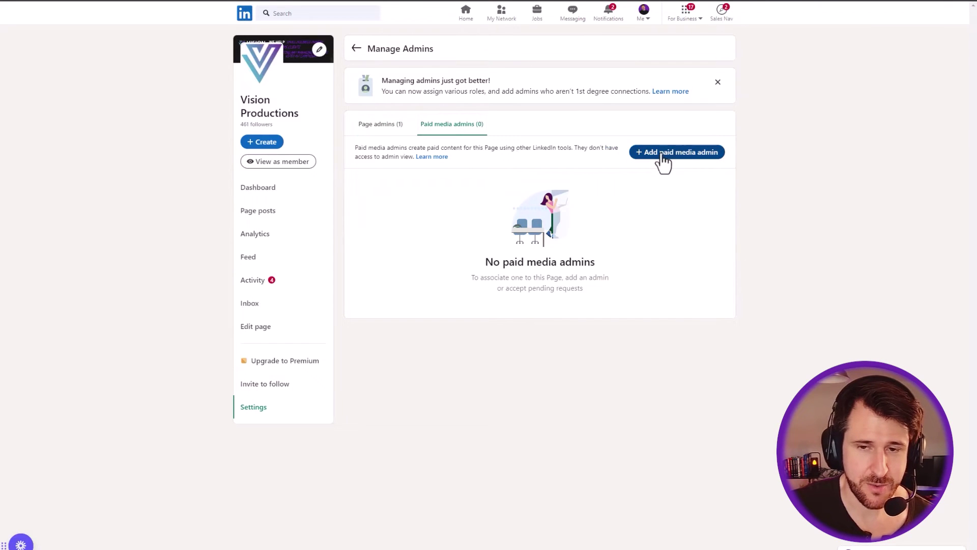
- Save the video editor as paid media admin with Sponsored content poster, Lead gen forms manager and Landing Page admin roles
{"action": "left_click", "coordinate": [663, 157]}
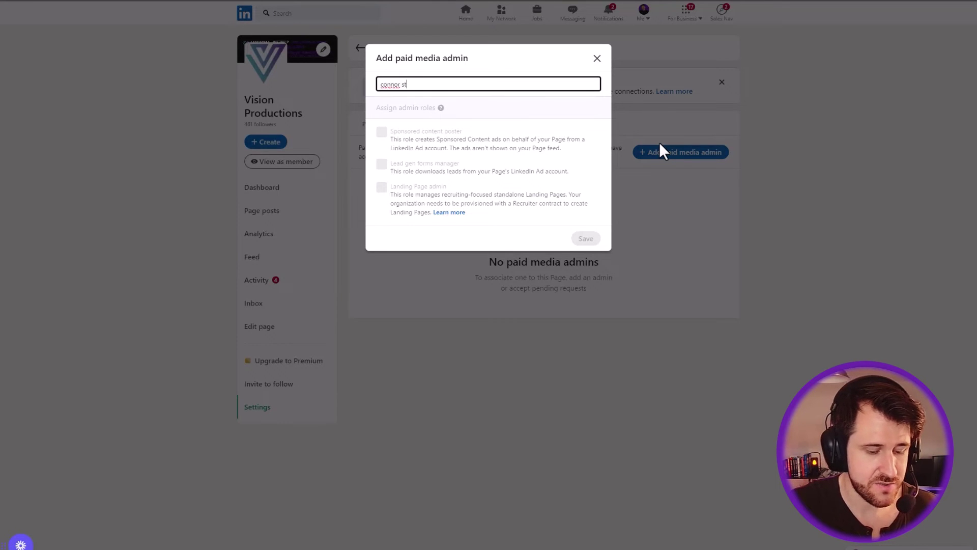
{"action": "type", "text": "ubbs"}
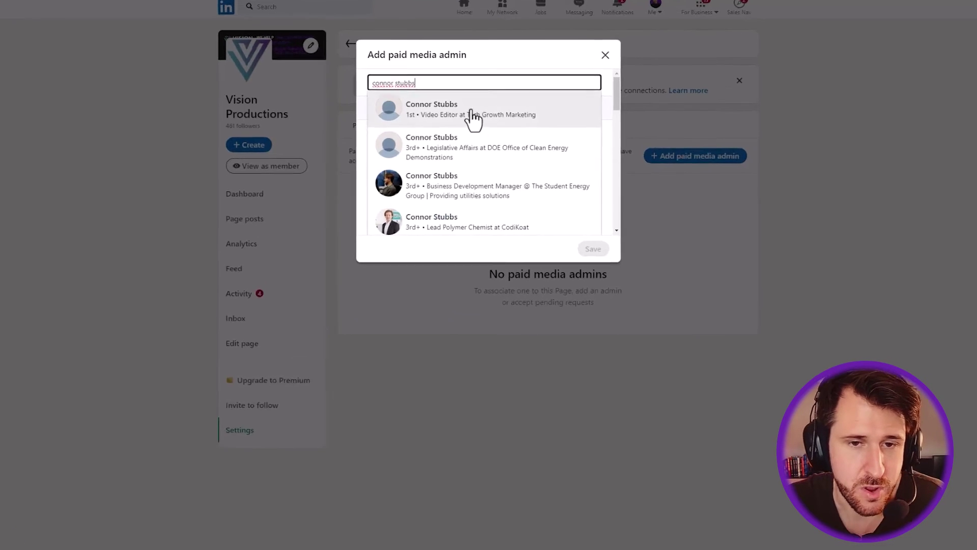
{"action": "left_click", "coordinate": [474, 116]}
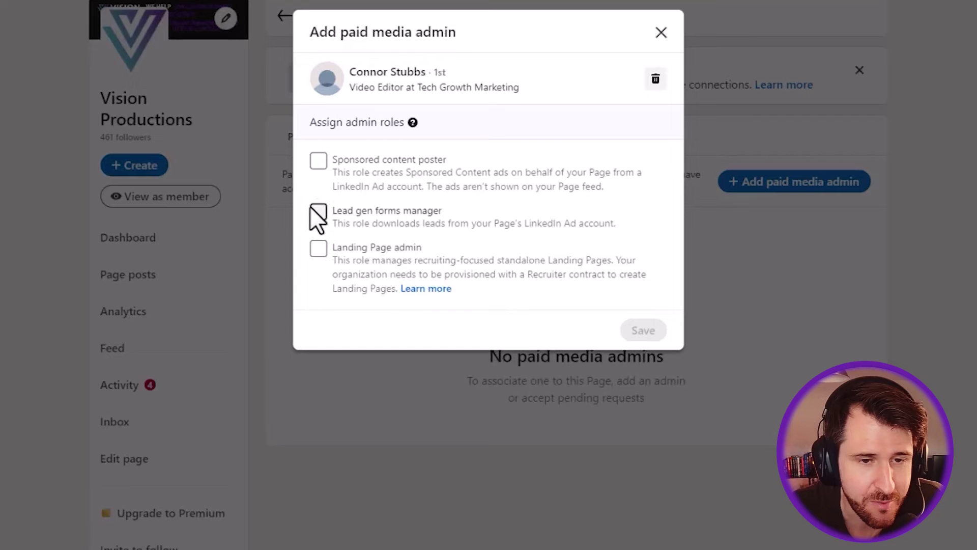
{"action": "left_click", "coordinate": [318, 161]}
{"action": "left_click", "coordinate": [318, 211]}
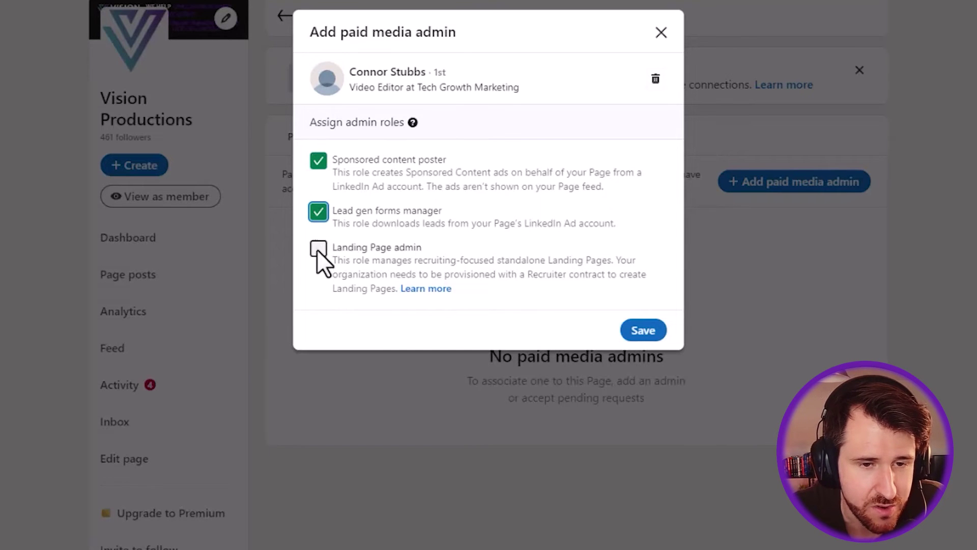
{"action": "left_click", "coordinate": [318, 249]}
{"action": "left_click", "coordinate": [648, 335]}
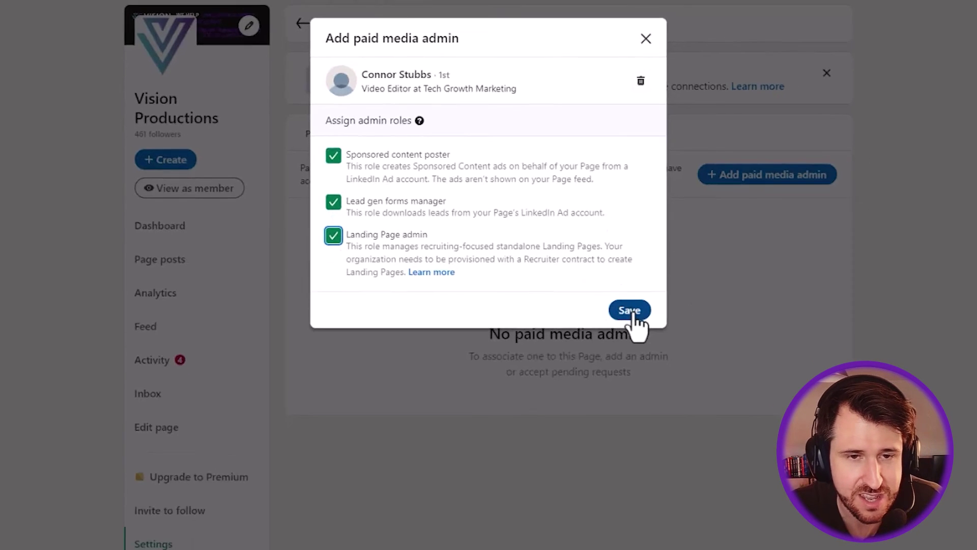